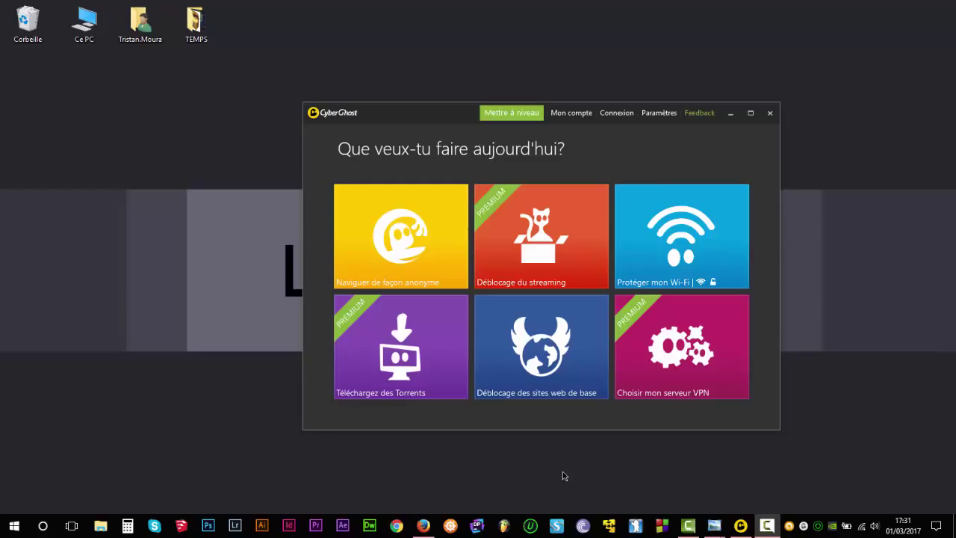
{"action": "left_click_drag", "start_coordinate": [457, 114], "coordinate": [426, 97]}
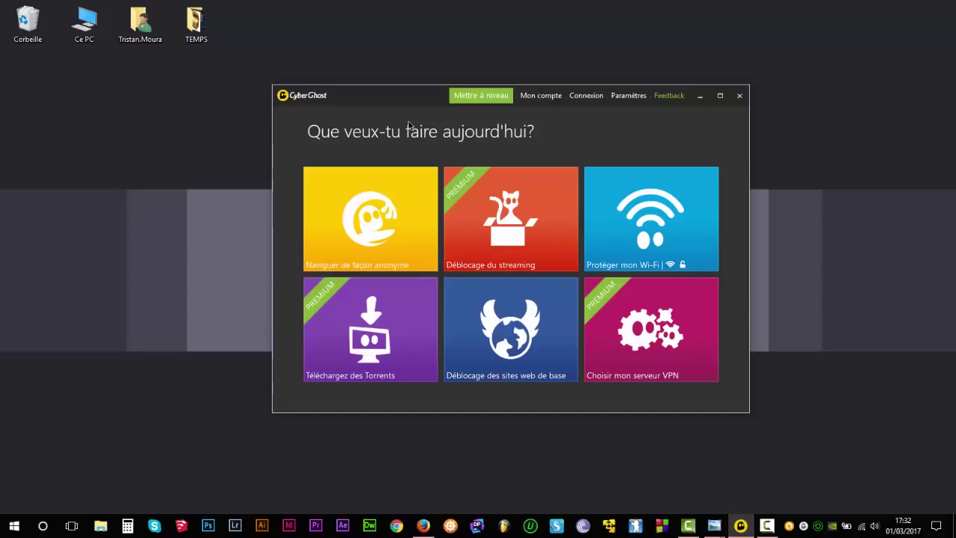
{"action": "left_click_drag", "start_coordinate": [384, 90], "coordinate": [547, 159]}
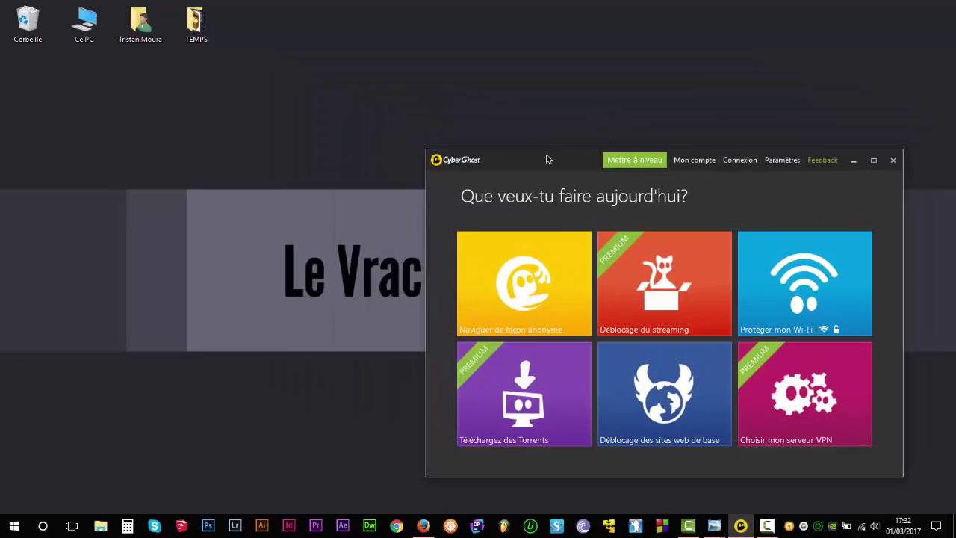
{"action": "left_click_drag", "start_coordinate": [547, 159], "coordinate": [410, 79]}
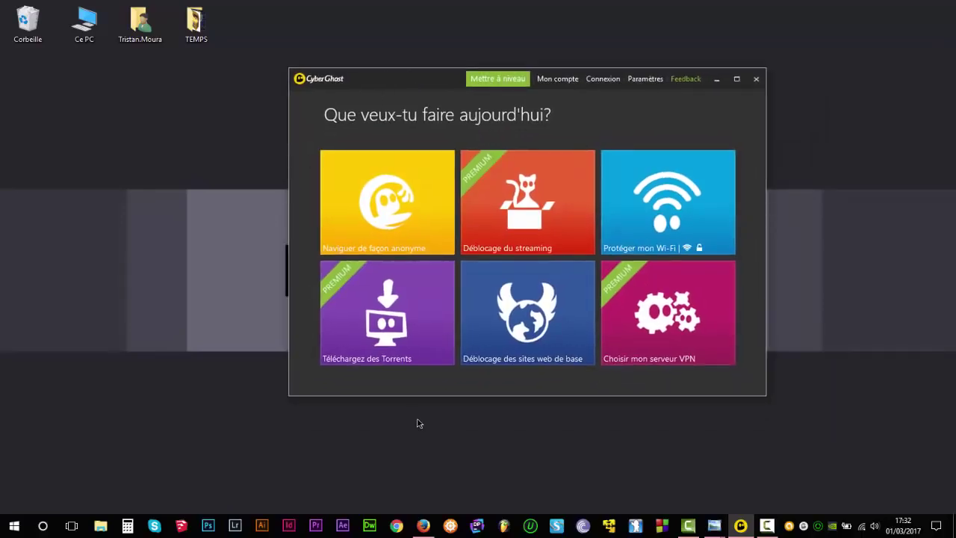
{"action": "left_click", "coordinate": [423, 526]}
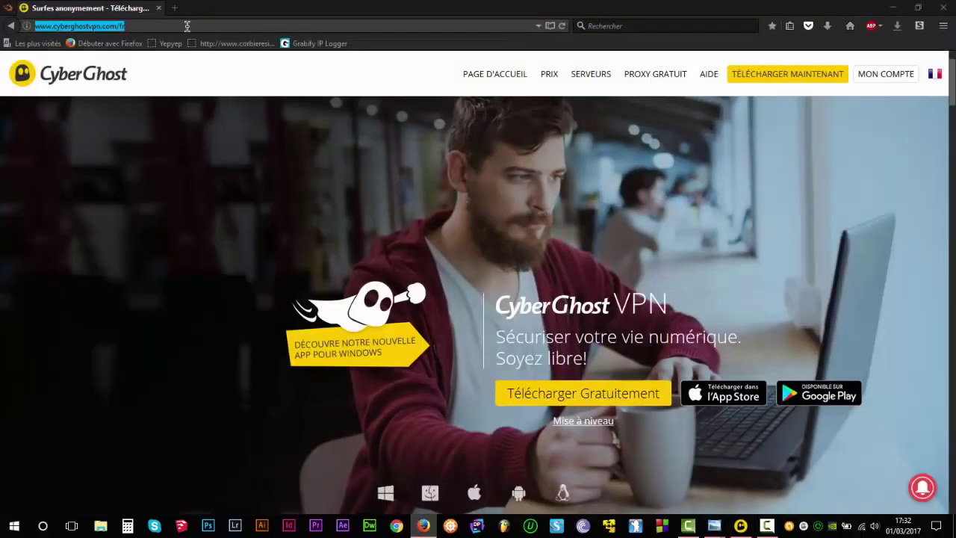
{"action": "left_click", "coordinate": [187, 26]}
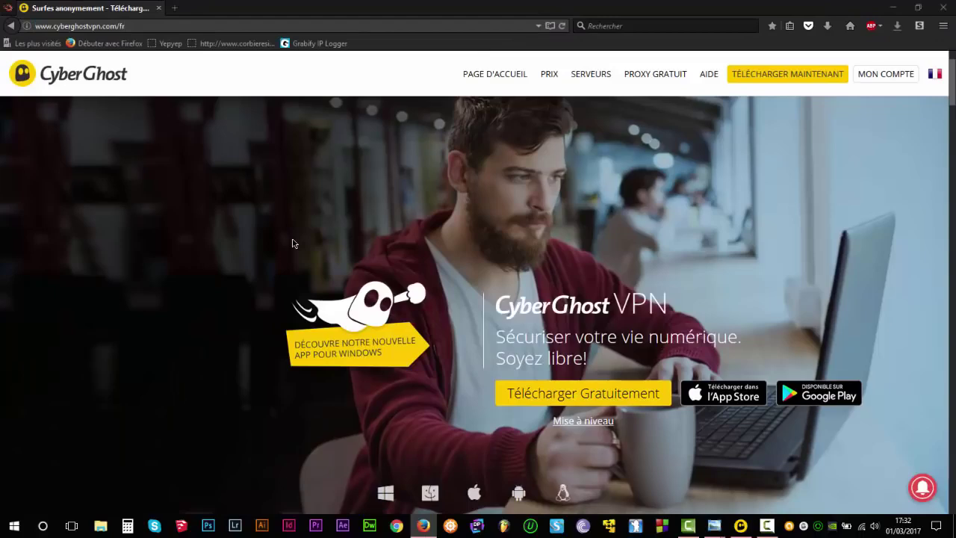
{"action": "scroll", "coordinate": [293, 244], "scroll_direction": "down", "scroll_amount": 3}
{"action": "scroll", "coordinate": [293, 244], "scroll_direction": "up", "scroll_amount": 3}
{"action": "scroll", "coordinate": [293, 243], "scroll_direction": "down", "scroll_amount": 10}
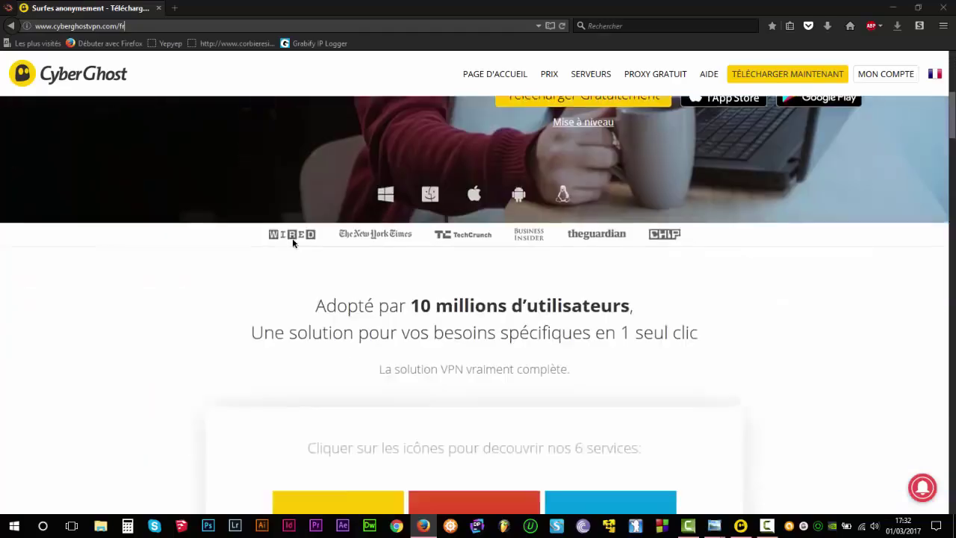
{"action": "scroll", "coordinate": [292, 244], "scroll_direction": "up", "scroll_amount": 10}
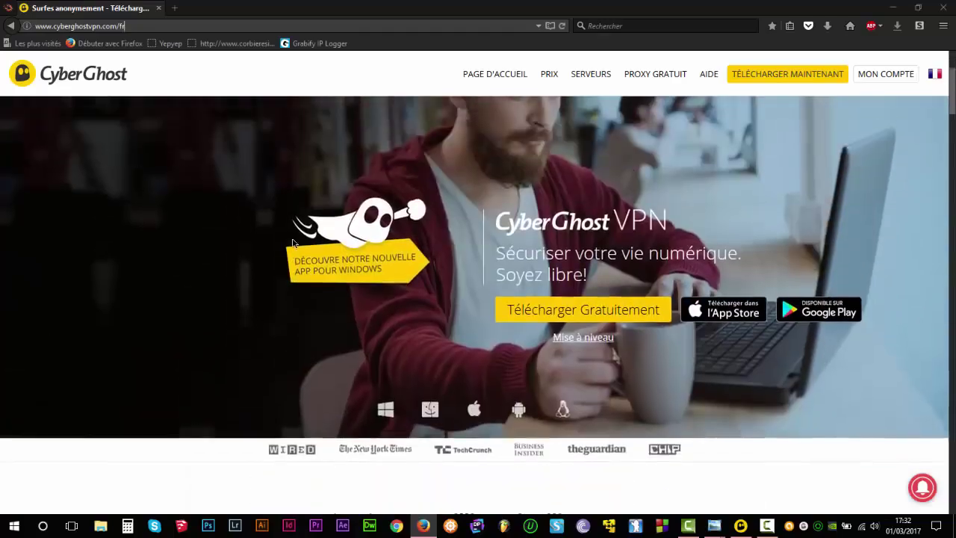
{"action": "left_click", "coordinate": [891, 9]}
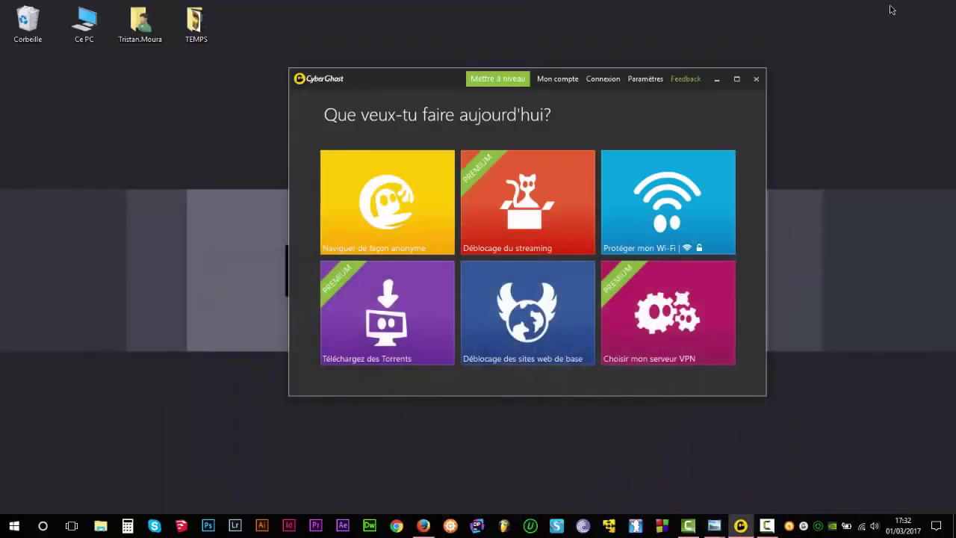
{"action": "left_click_drag", "start_coordinate": [448, 83], "coordinate": [437, 113]}
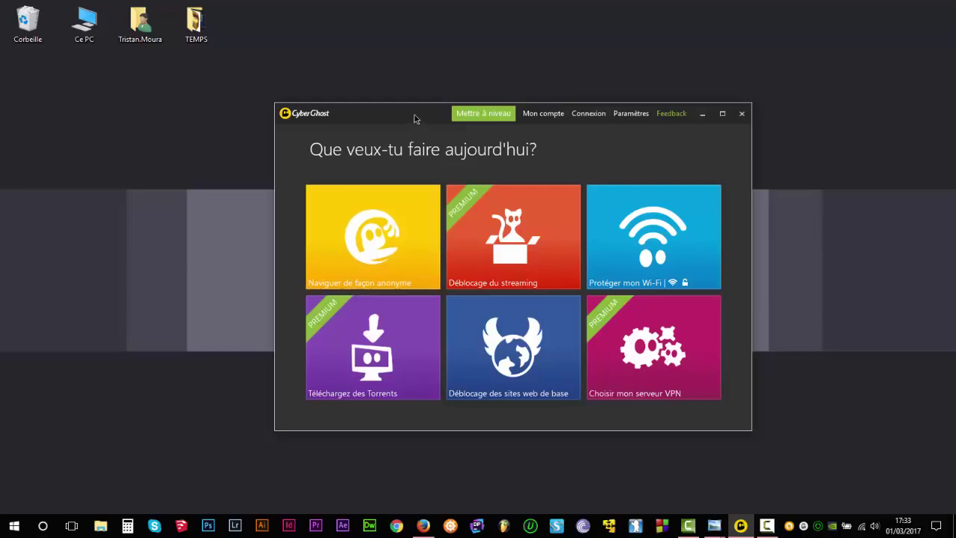
{"action": "left_click_drag", "start_coordinate": [422, 122], "coordinate": [431, 103]}
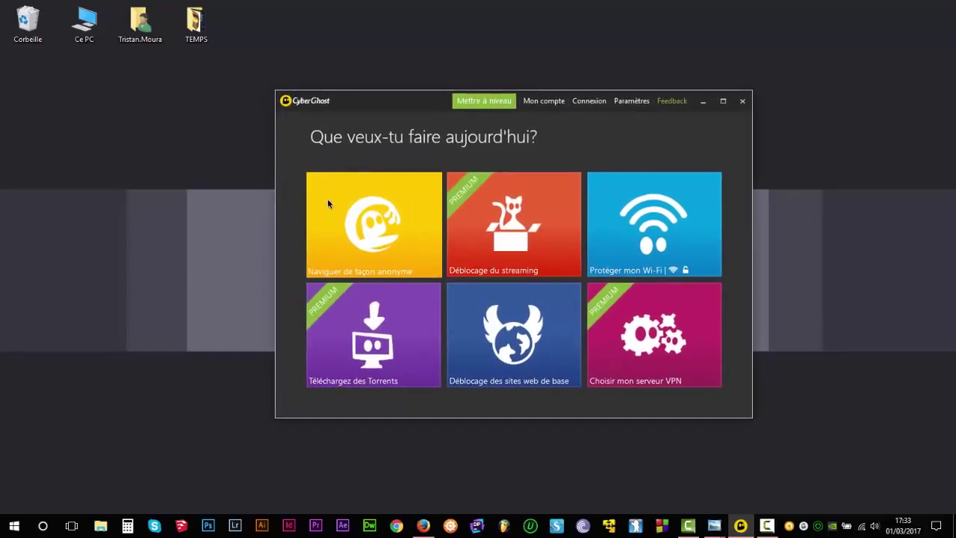
Open the anonymous browsing settings (Naviguer de façon anonyme) and choose France as the country
{"action": "left_click", "coordinate": [375, 218]}
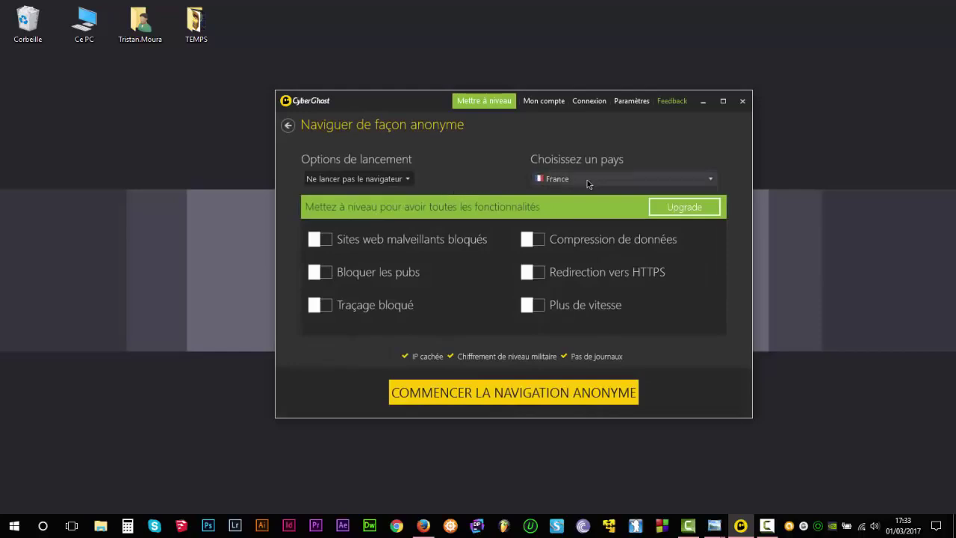
{"action": "left_click", "coordinate": [587, 181]}
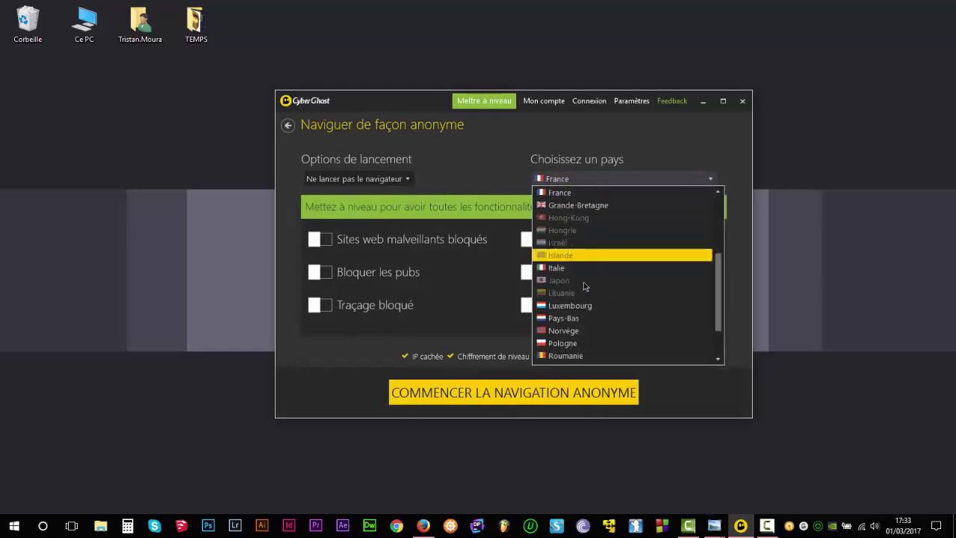
{"action": "left_click", "coordinate": [587, 195]}
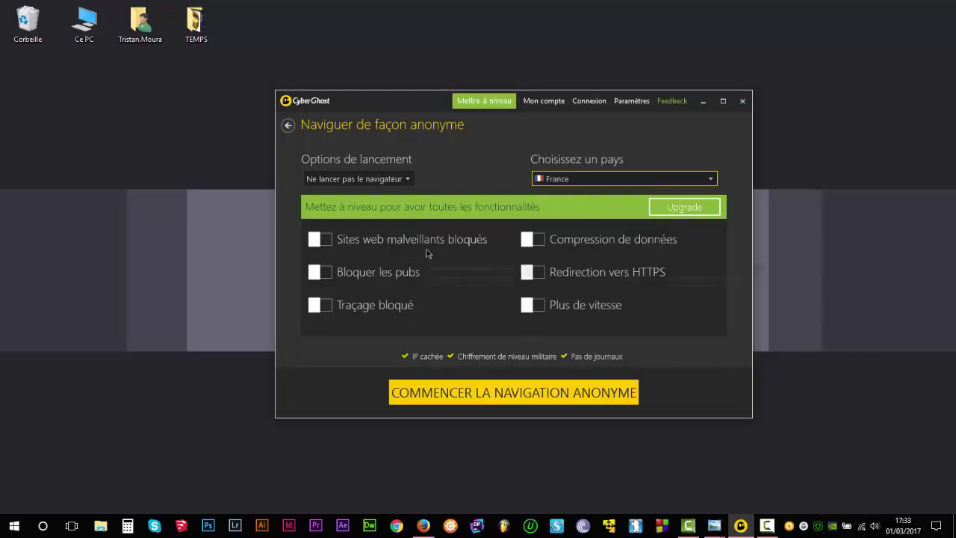
Review the descriptions of the protection options and start the anonymous browsing connection
{"action": "mouse_move", "coordinate": [431, 252]}
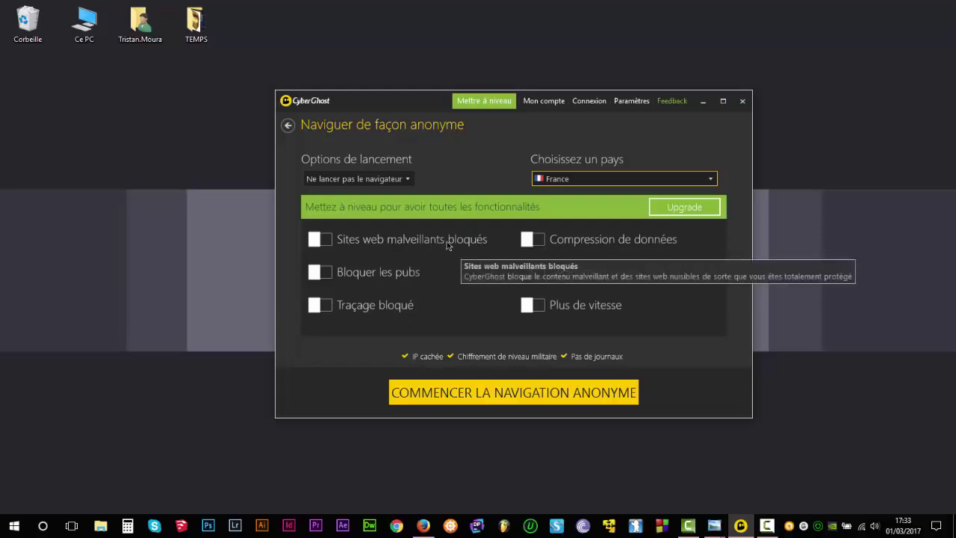
{"action": "mouse_move", "coordinate": [579, 251]}
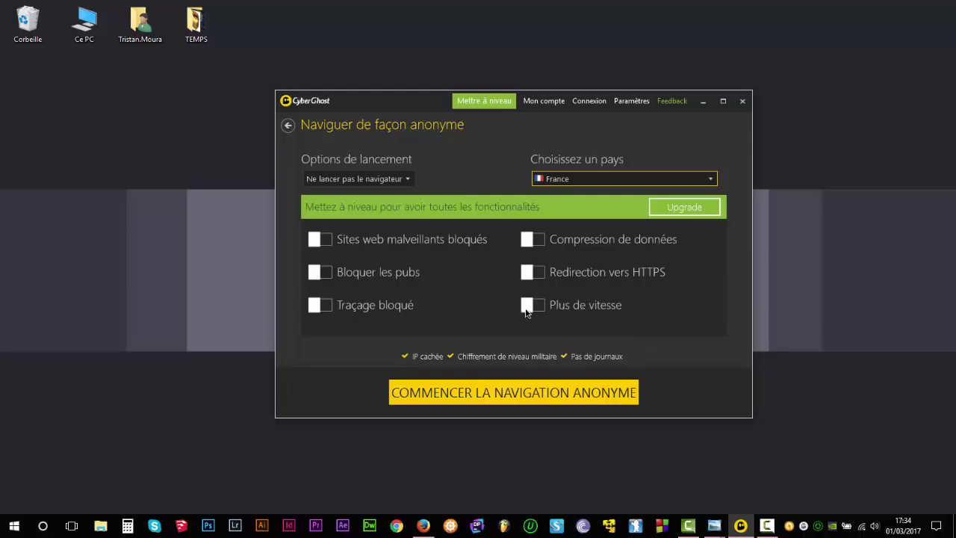
{"action": "mouse_move", "coordinate": [362, 312]}
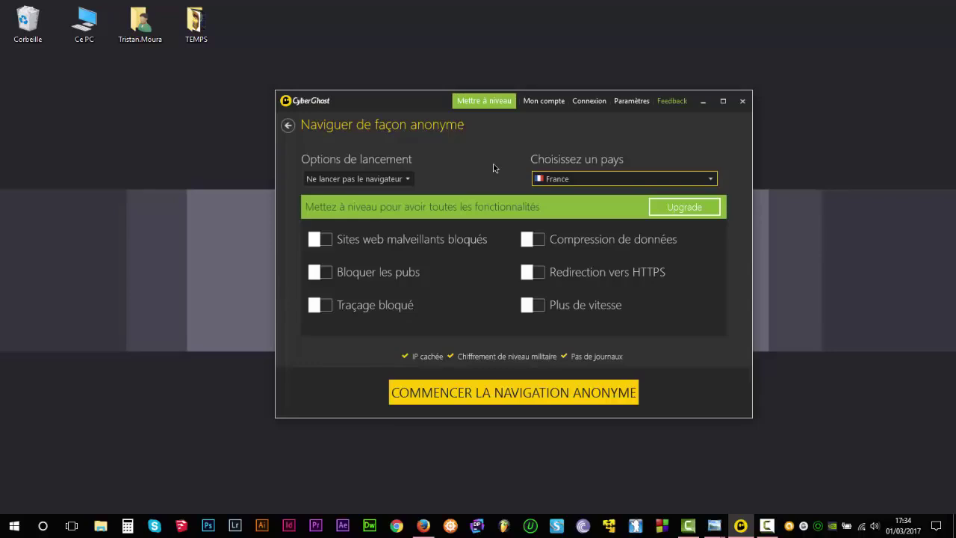
{"action": "left_click", "coordinate": [504, 393]}
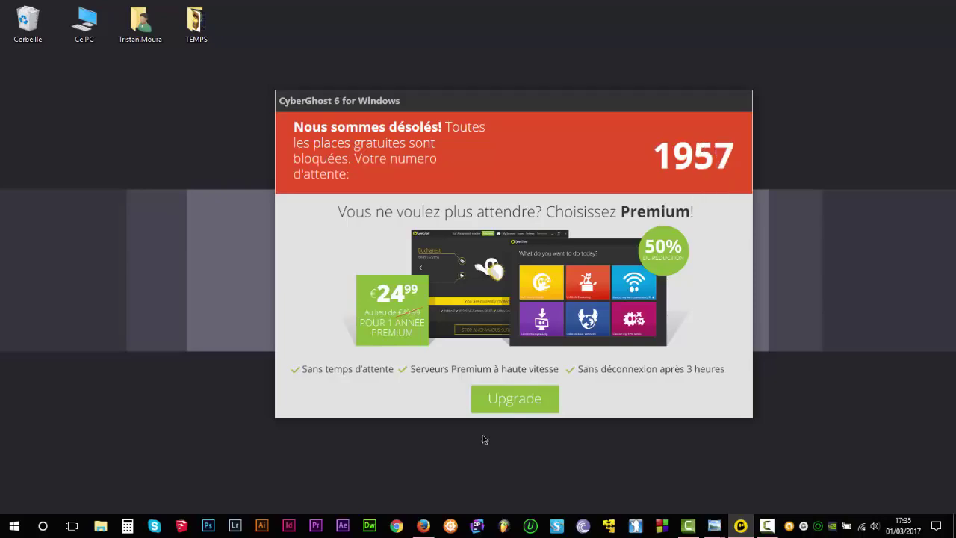
Switch to Firefox, examine the CyberGhost site's address and free download option, and minimize the browser again
{"action": "left_click", "coordinate": [424, 525]}
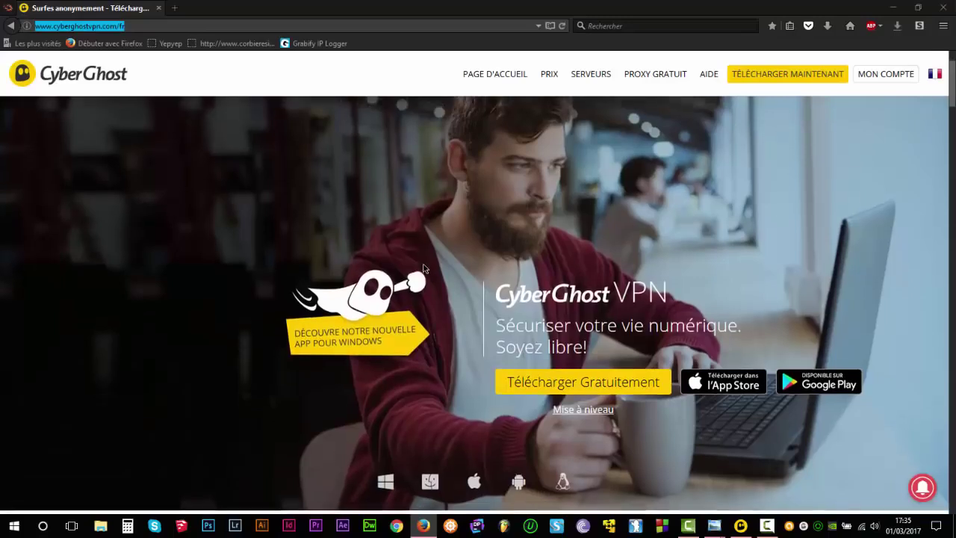
{"action": "scroll", "coordinate": [345, 195], "scroll_direction": "down", "scroll_amount": 3}
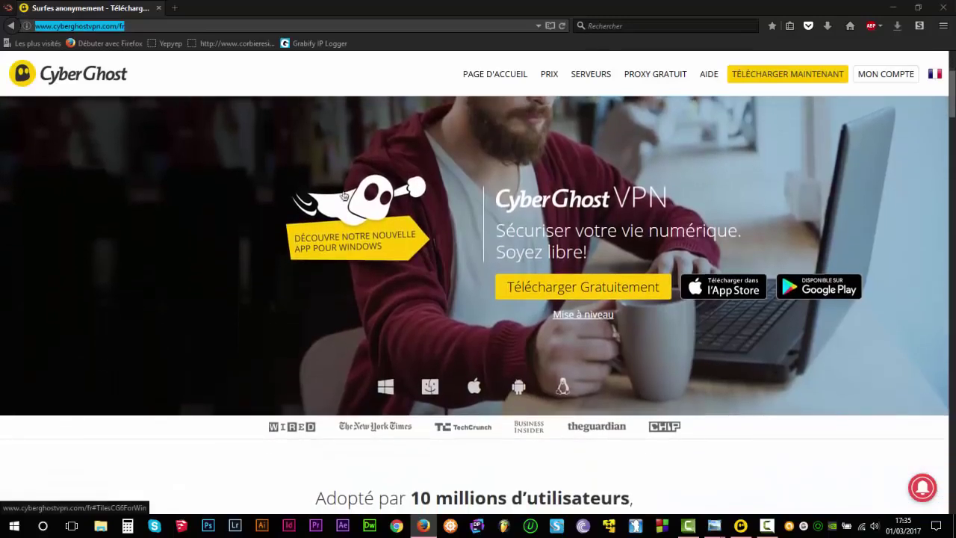
{"action": "left_click", "coordinate": [153, 25]}
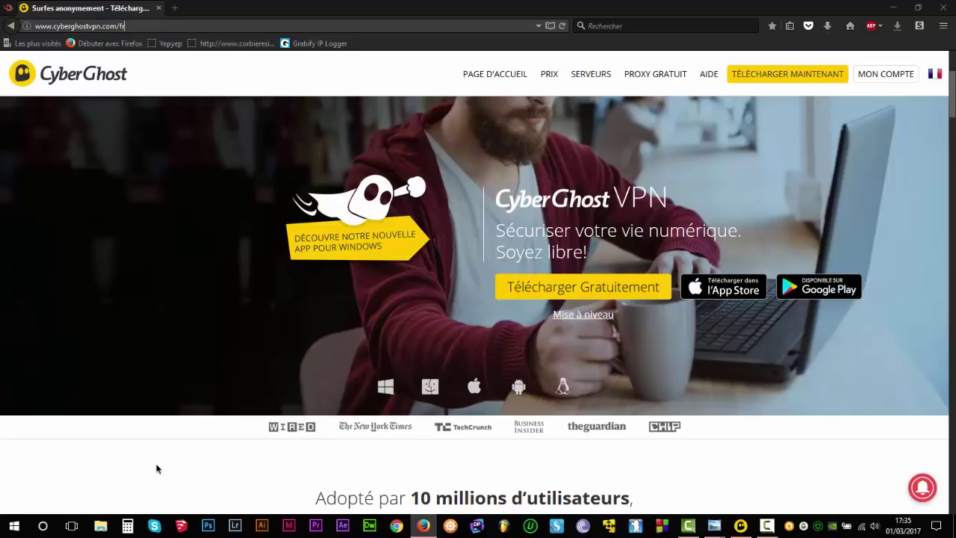
{"action": "scroll", "coordinate": [157, 468], "scroll_direction": "up", "scroll_amount": 3}
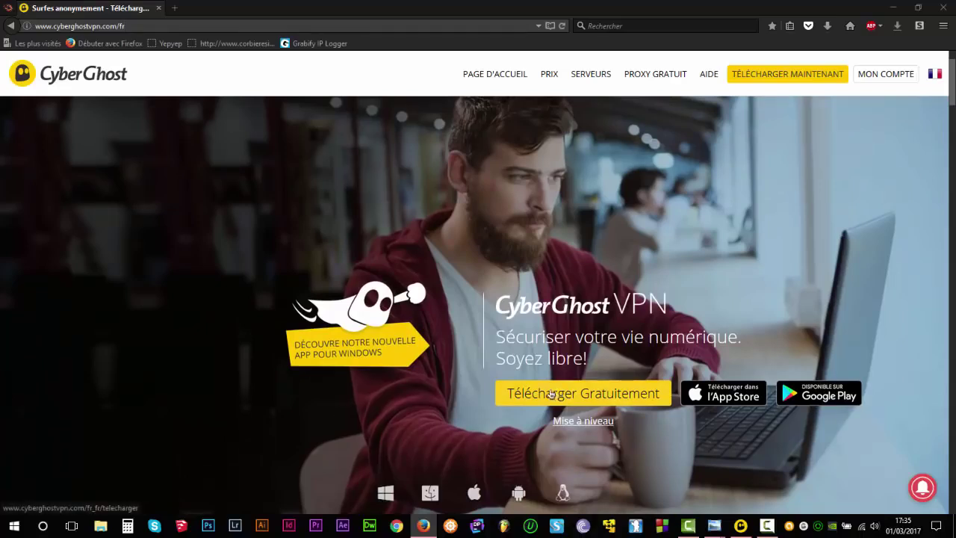
{"action": "left_click", "coordinate": [835, 32]}
{"action": "left_click", "coordinate": [835, 32]}
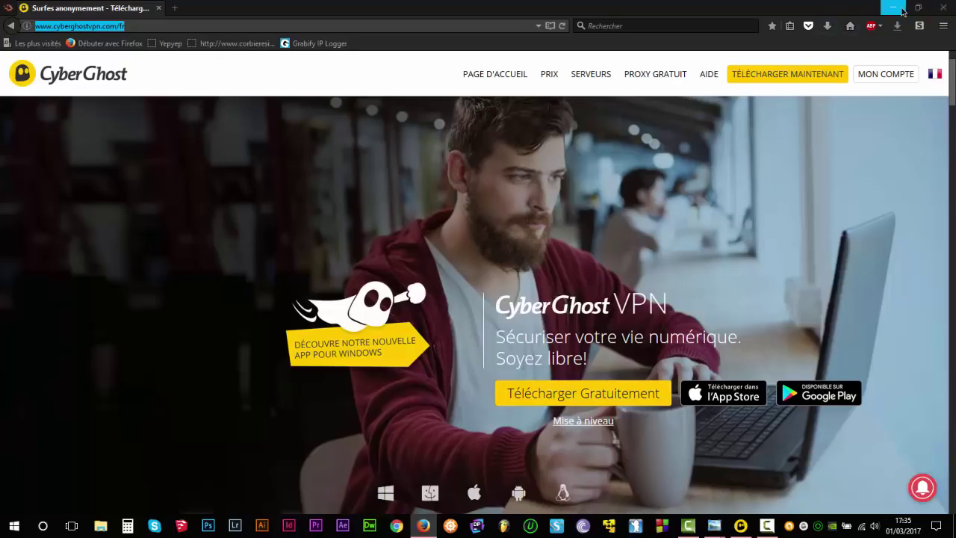
{"action": "left_click", "coordinate": [942, 7]}
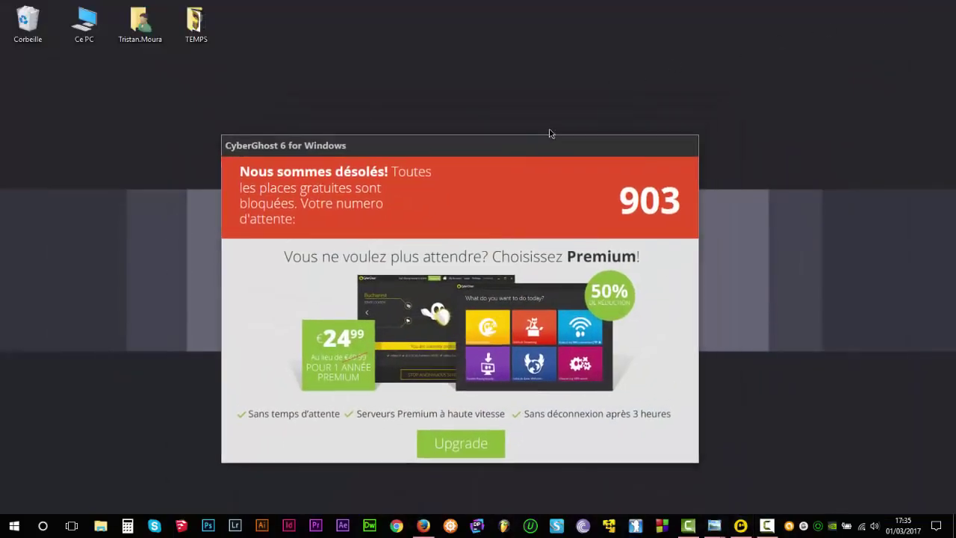
{"action": "left_click_drag", "start_coordinate": [529, 146], "coordinate": [566, 122]}
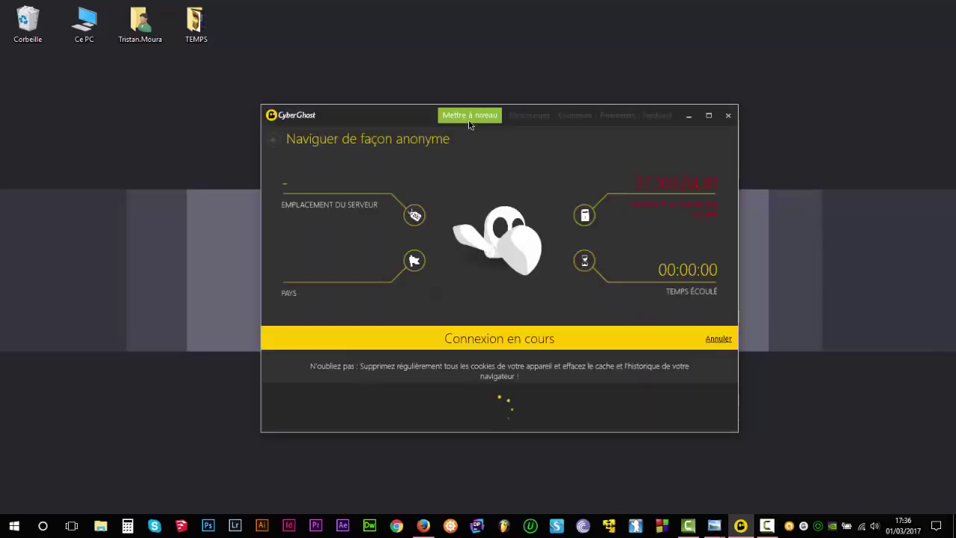
{"action": "left_click_drag", "start_coordinate": [418, 118], "coordinate": [395, 126]}
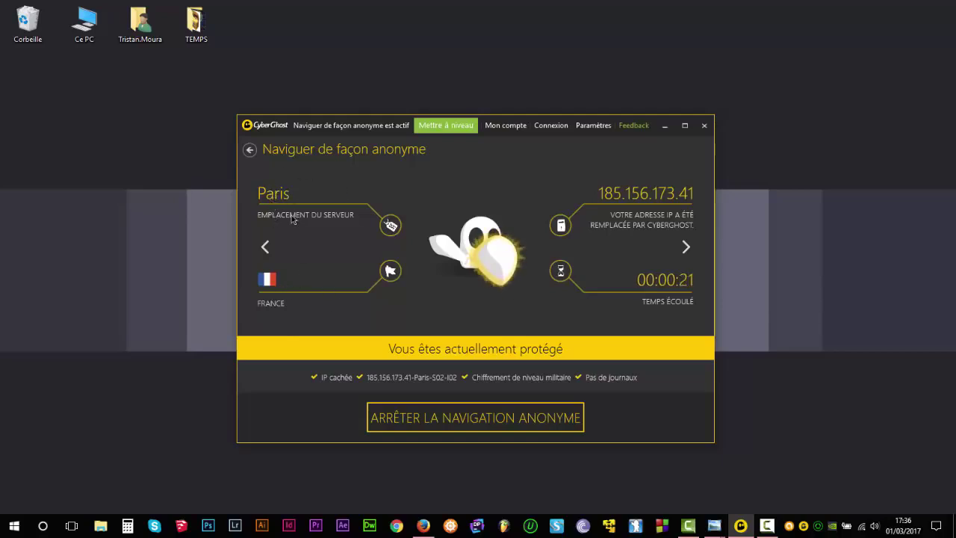
Go through the active connection's speed and blocking statistics, and return to the server location and IP address view
{"action": "left_click", "coordinate": [265, 248]}
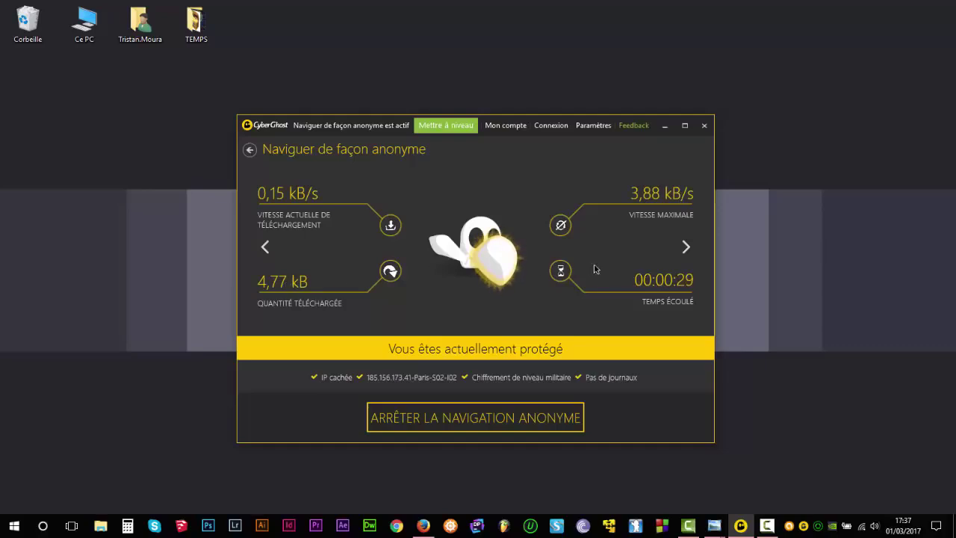
{"action": "left_click", "coordinate": [266, 247]}
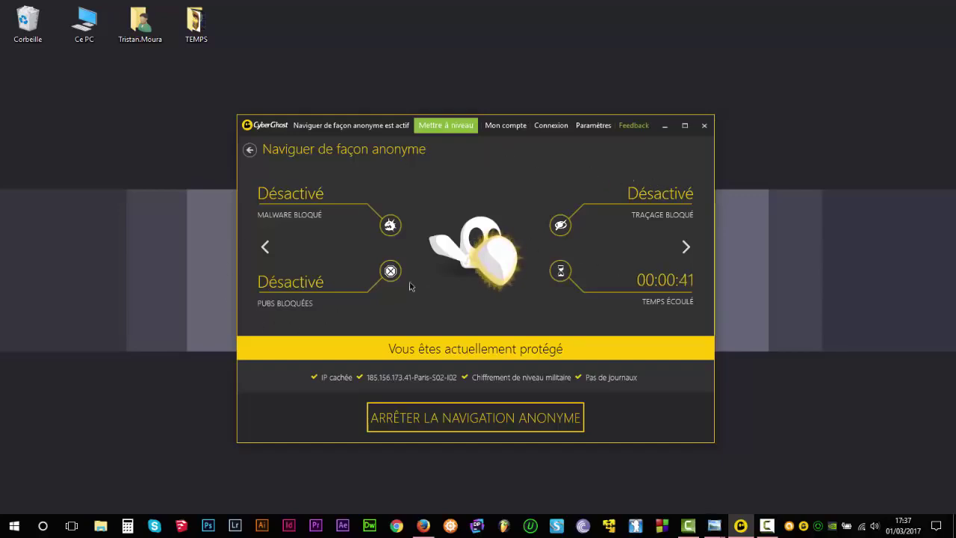
{"action": "left_click", "coordinate": [685, 247]}
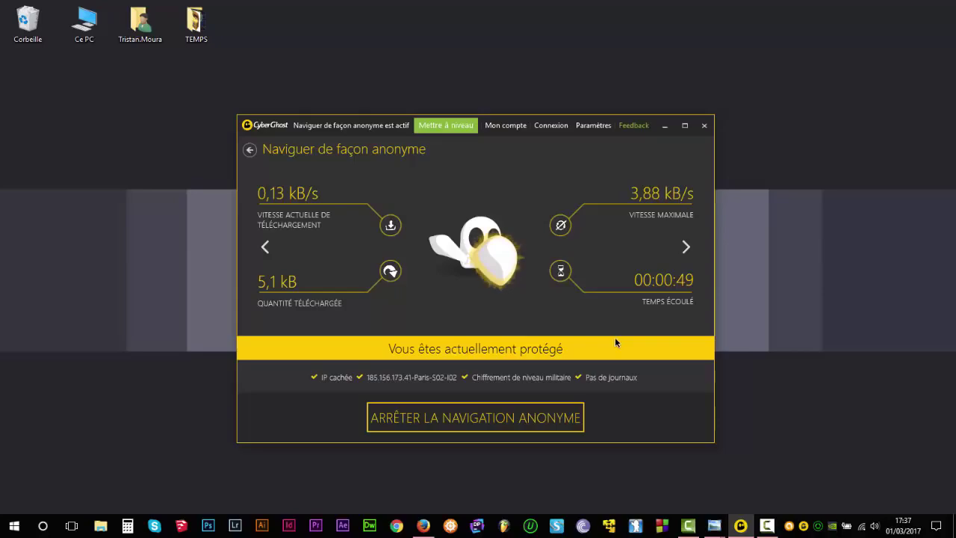
{"action": "left_click", "coordinate": [686, 248]}
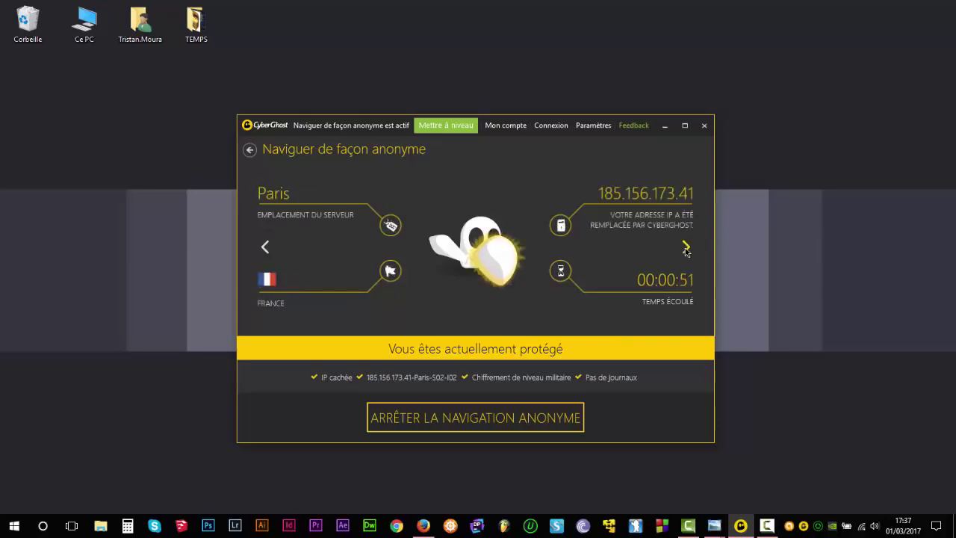
Switch to Firefox and open google.fr in a new tab
{"action": "left_click", "coordinate": [423, 526]}
{"action": "left_click", "coordinate": [174, 8]}
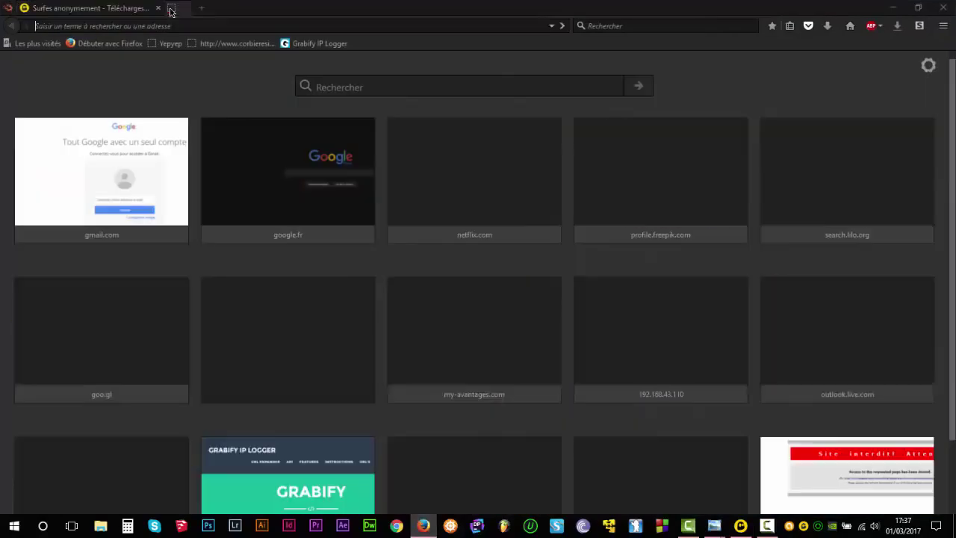
{"action": "left_click", "coordinate": [258, 162]}
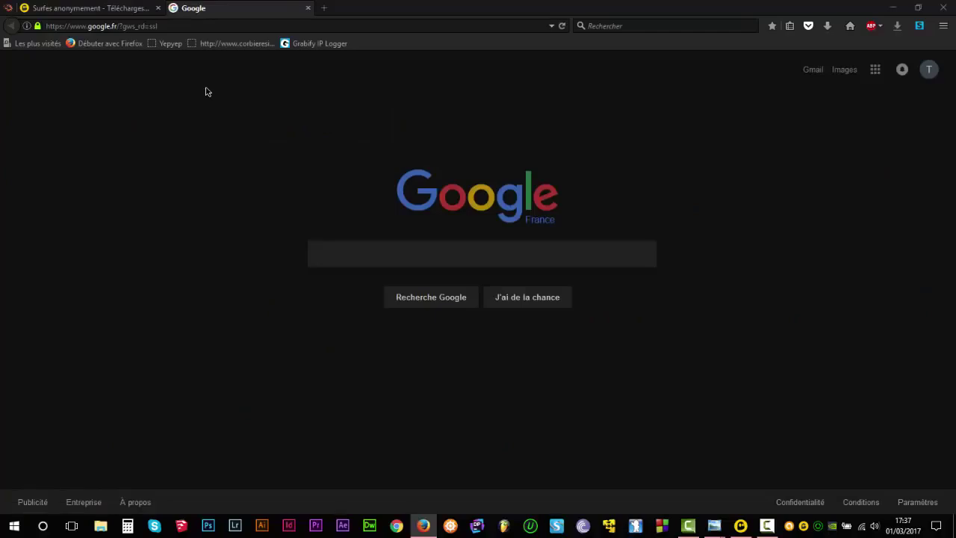
Search Google for "hjjdhfsdf", view the image results, and return to the Google home page
{"action": "left_click", "coordinate": [326, 250]}
{"action": "type", "text": "hjjdhfsdf"}
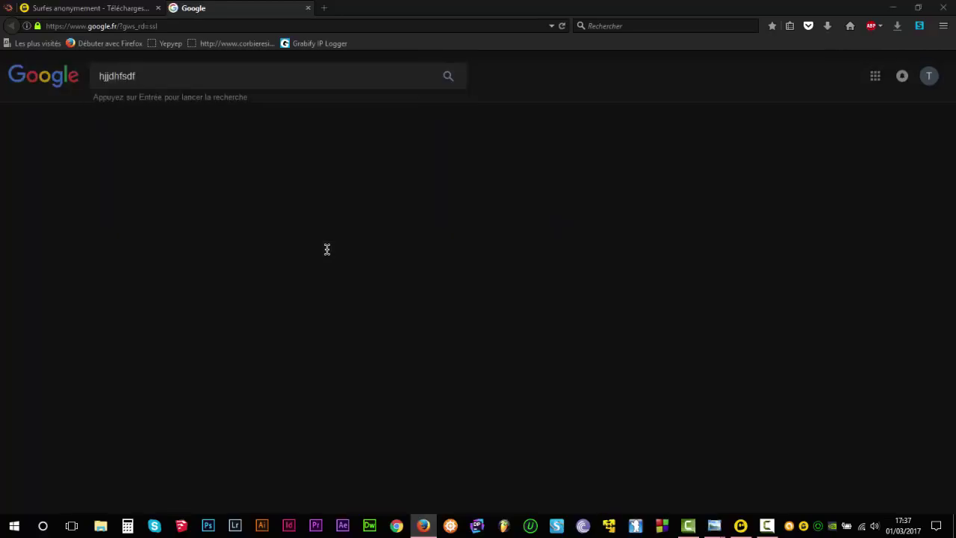
{"action": "key", "text": "Return"}
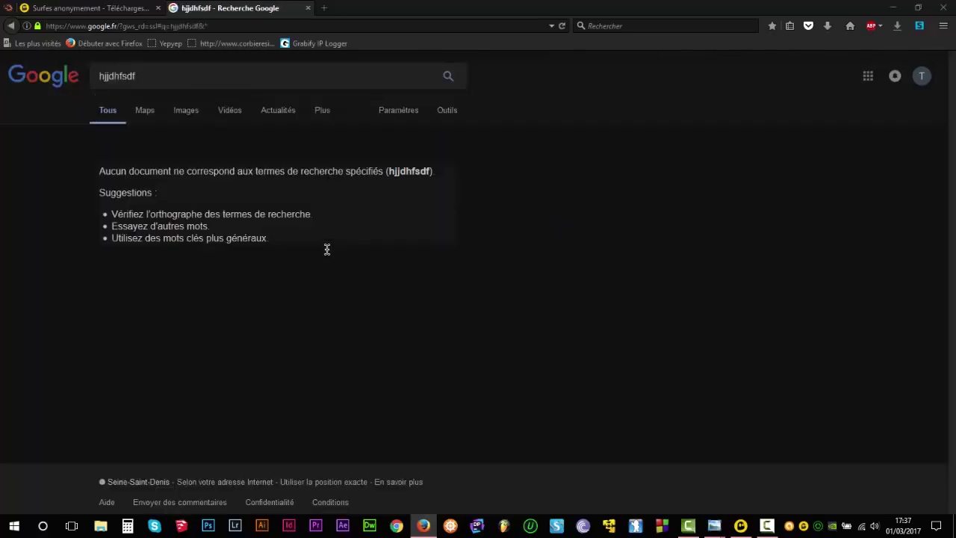
{"action": "left_click", "coordinate": [179, 113]}
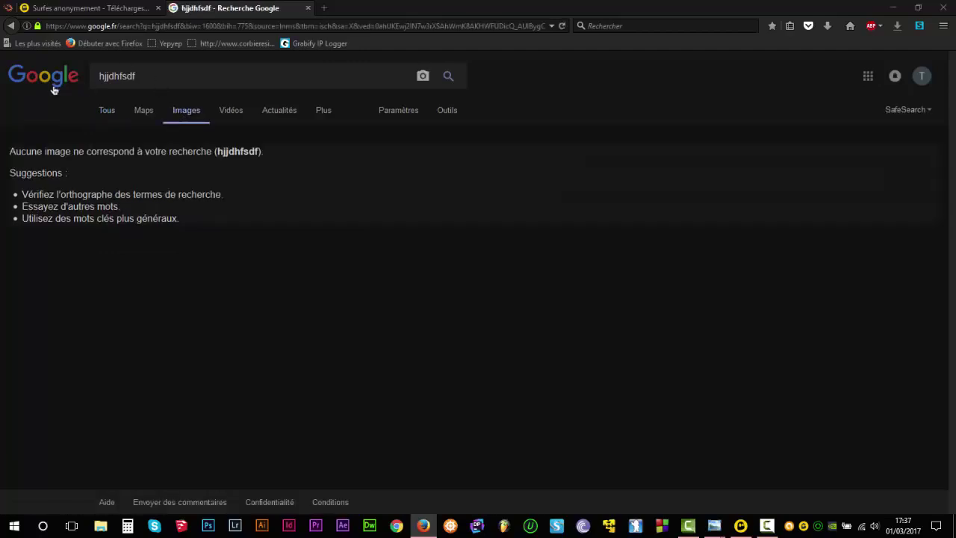
{"action": "left_click", "coordinate": [51, 86]}
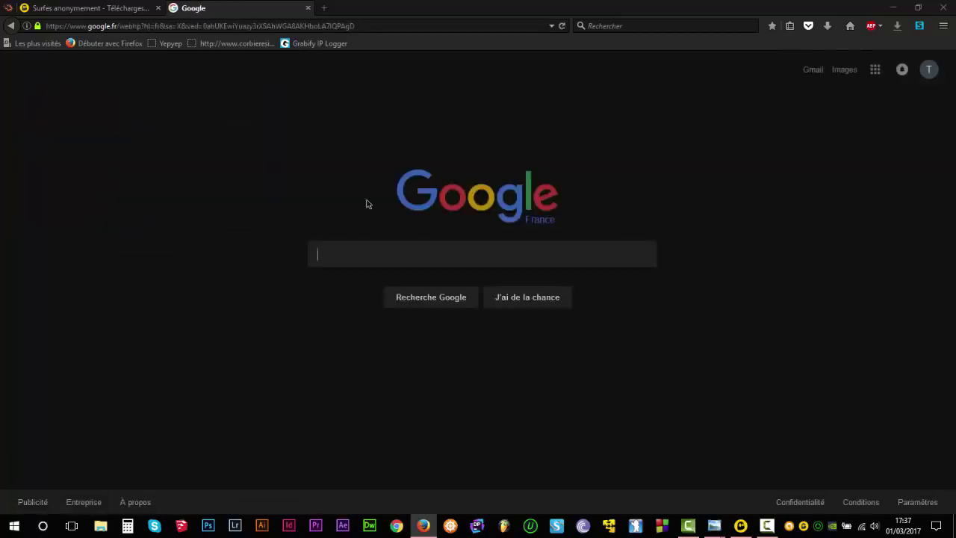
Search Google for "jkhsdkjhfdk7", and replace that query with "terre et feu"
{"action": "type", "text": "jkhsdkjhfdk7"}
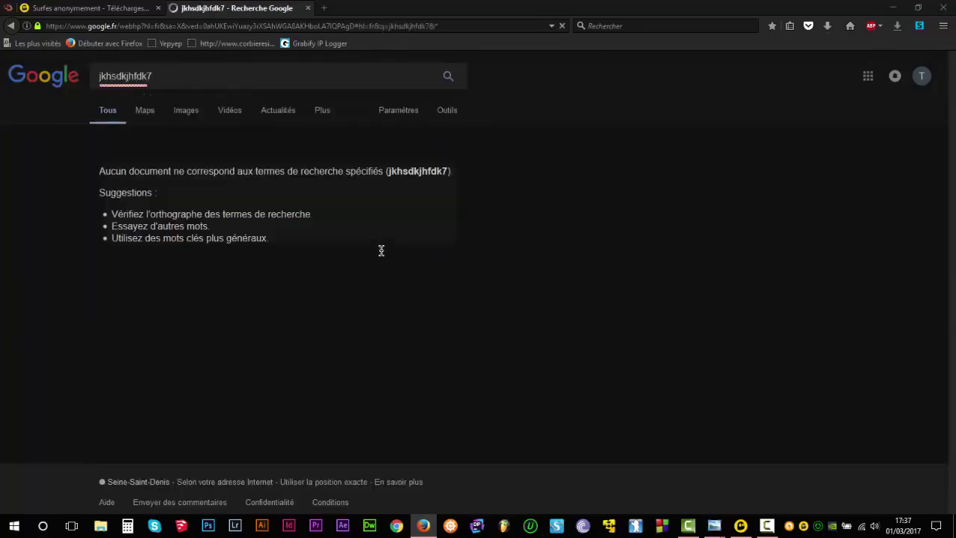
{"action": "left_click_drag", "start_coordinate": [165, 77], "coordinate": [64, 67]}
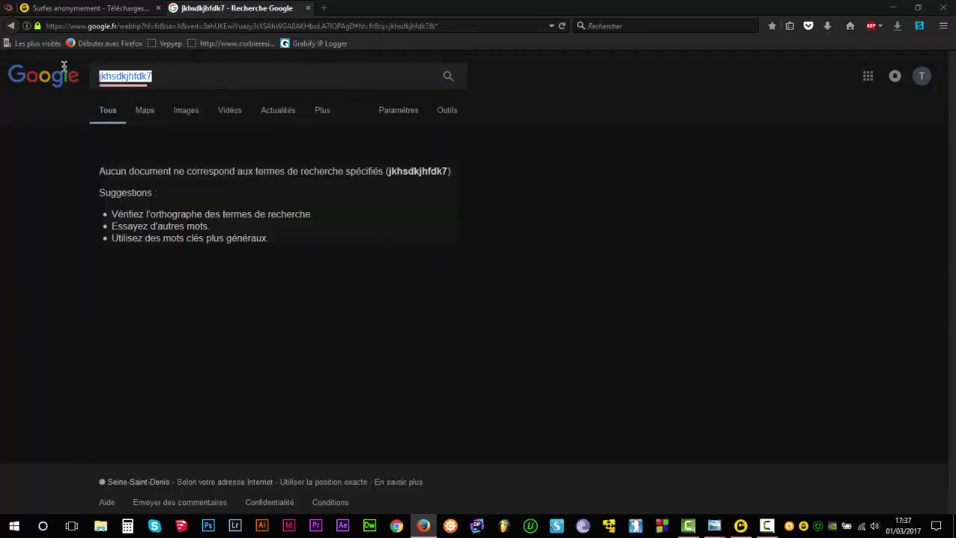
{"action": "type", "text": "terre et feux"}
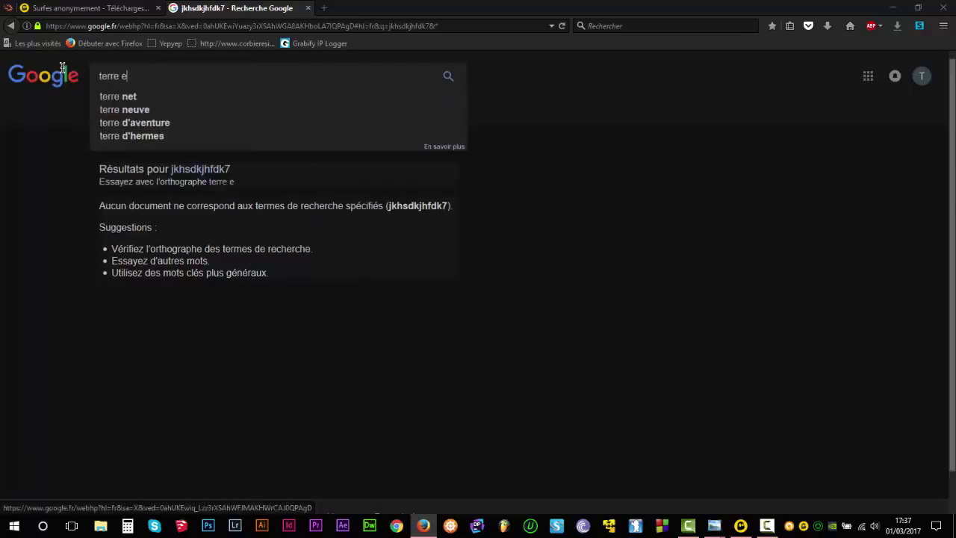
{"action": "key", "text": "Return"}
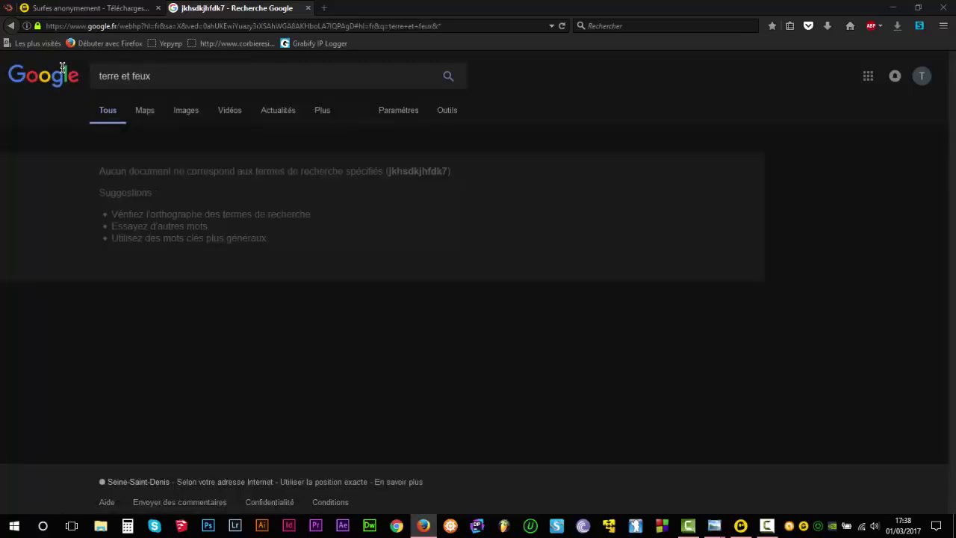
{"action": "left_click", "coordinate": [167, 76]}
{"action": "key", "text": "BackSpace"}
{"action": "key", "text": "Return"}
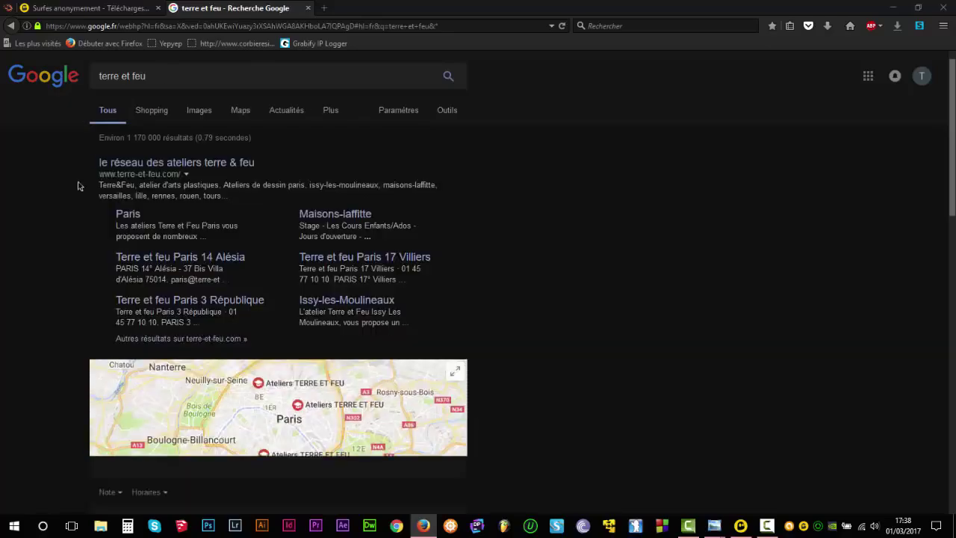
Look through the web results for "terre et feu" and switch to the image results
{"action": "scroll", "coordinate": [12, 255], "scroll_direction": "down", "scroll_amount": 3}
{"action": "scroll", "coordinate": [12, 255], "scroll_direction": "down", "scroll_amount": 3}
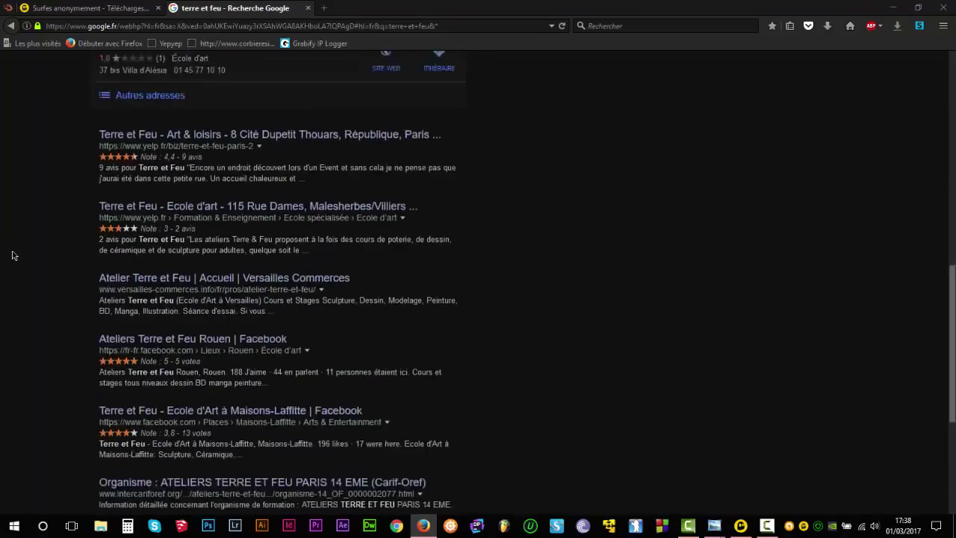
{"action": "scroll", "coordinate": [12, 256], "scroll_direction": "up", "scroll_amount": 6}
{"action": "left_click", "coordinate": [212, 114]}
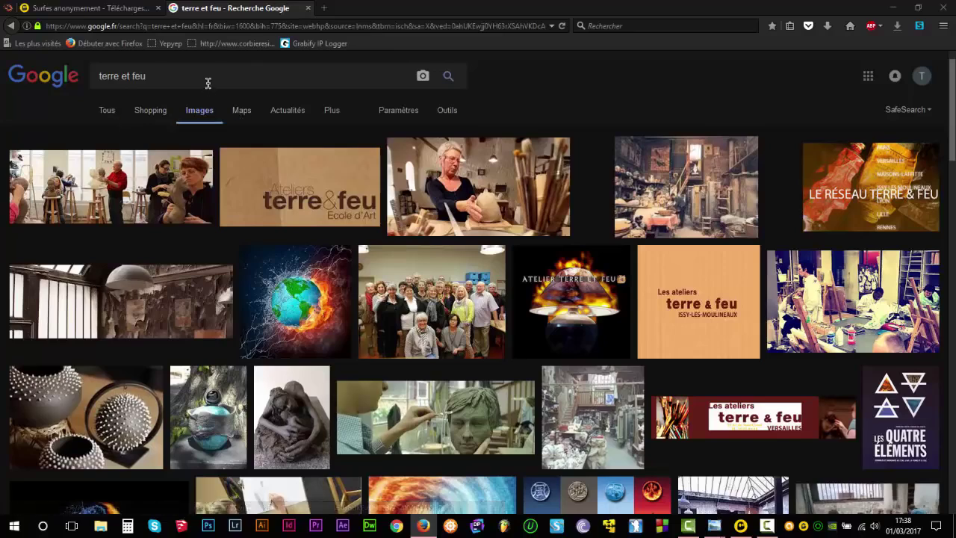
Search Google for "youtube" and show the video results
{"action": "triple_click", "coordinate": [127, 75]}
{"action": "type", "text": "youbte"}
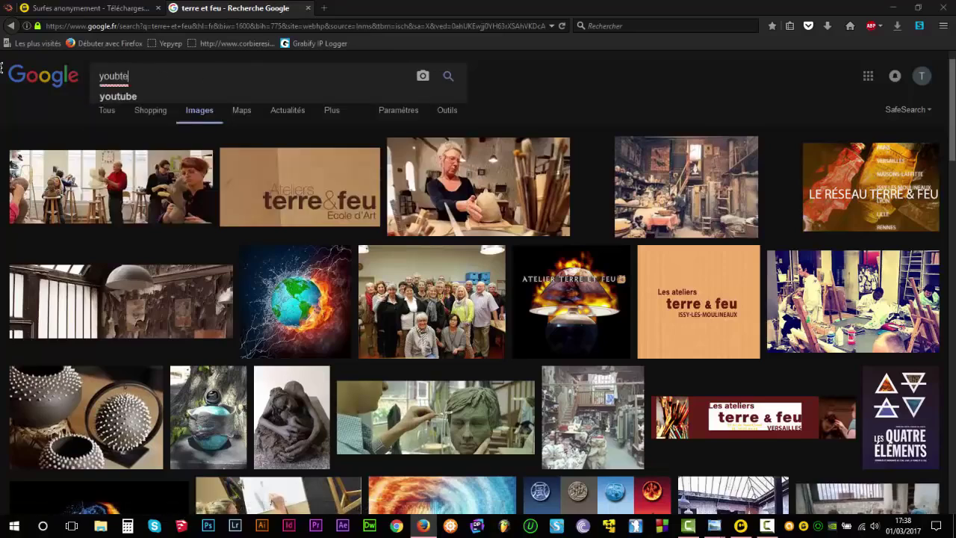
{"action": "key", "text": "BackSpace"}
{"action": "key", "text": "BackSpace"}
{"action": "type", "text": "tube"}
{"action": "key", "text": "Return"}
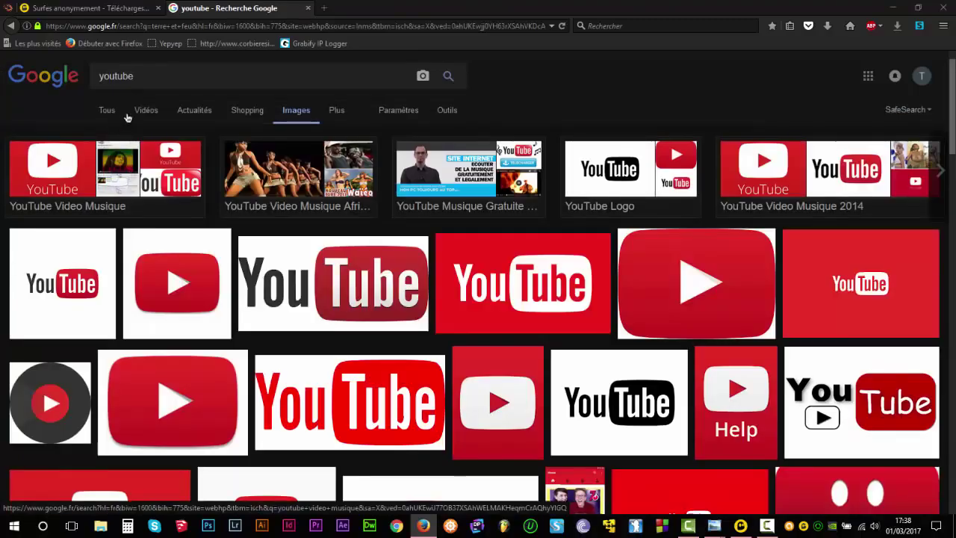
{"action": "left_click", "coordinate": [152, 113]}
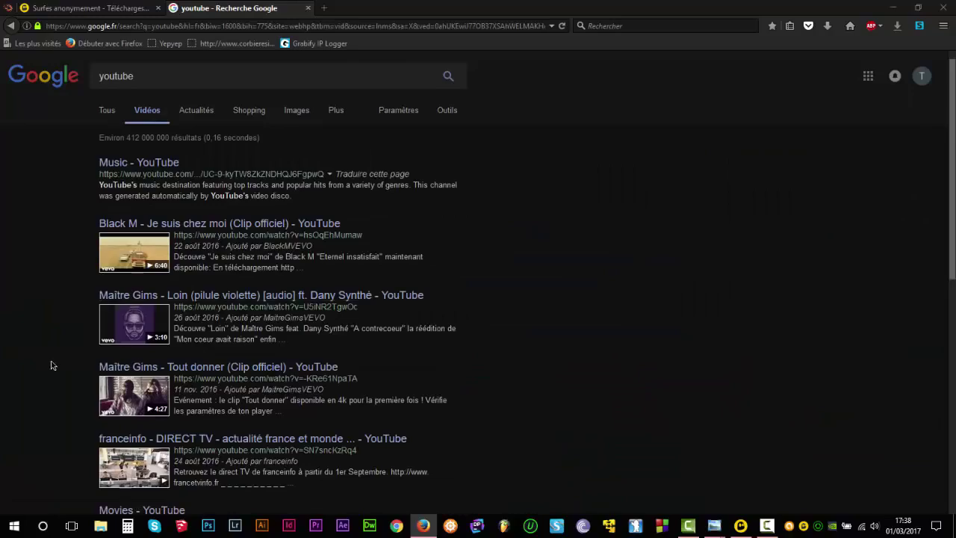
Browse the video results and open the YouTube video "MÉLENCHON : Réunion publique à Brest"
{"action": "scroll", "coordinate": [51, 364], "scroll_direction": "down", "scroll_amount": 5}
{"action": "scroll", "coordinate": [50, 365], "scroll_direction": "up", "scroll_amount": 3}
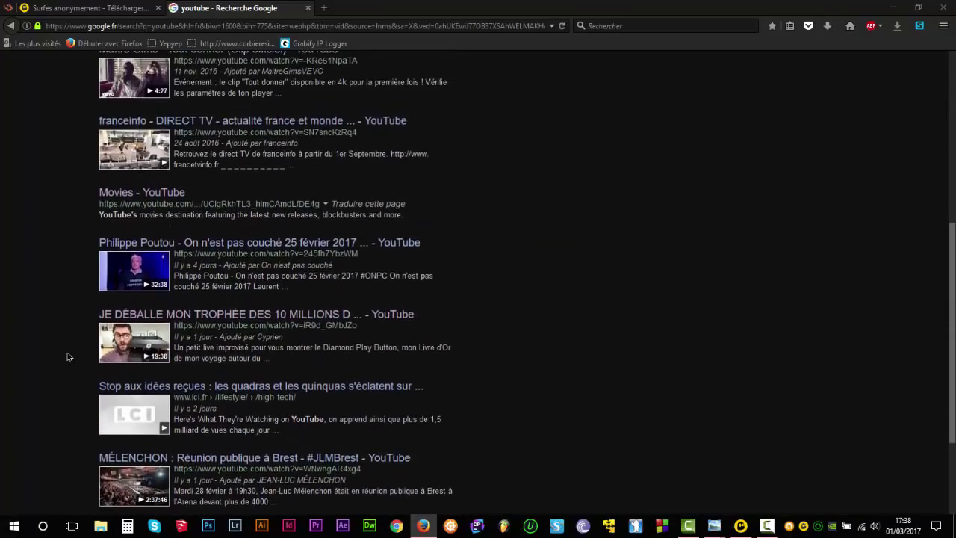
{"action": "scroll", "coordinate": [67, 355], "scroll_direction": "down", "scroll_amount": 2}
{"action": "left_click", "coordinate": [154, 459]}
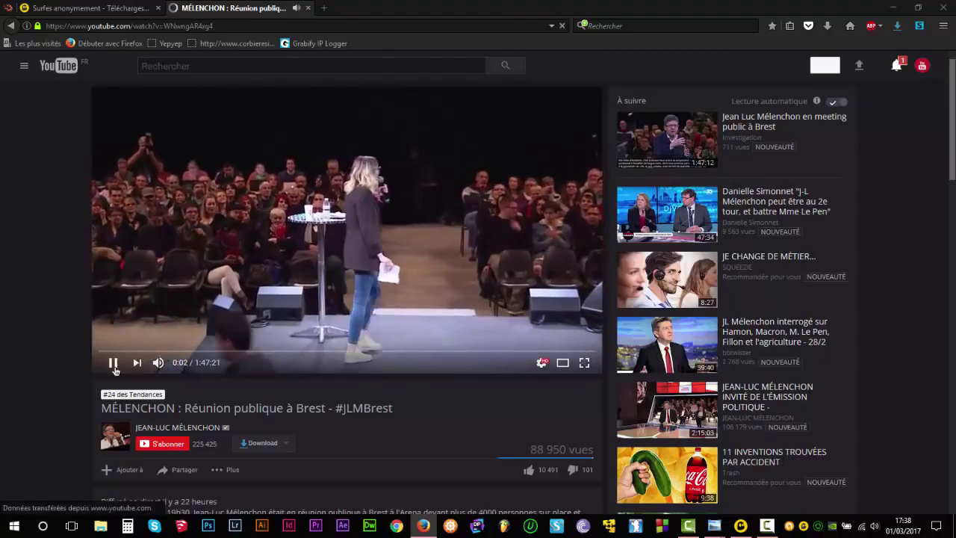
Mute and pause the YouTube video, and close its tab to return to the CyberGhost connection window
{"action": "left_click", "coordinate": [158, 364]}
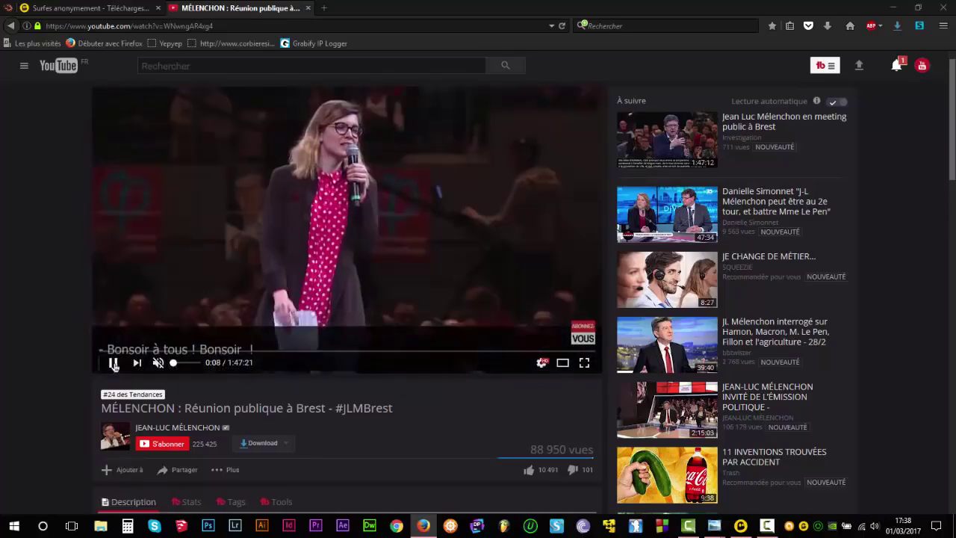
{"action": "left_click", "coordinate": [113, 364]}
{"action": "left_click", "coordinate": [312, 7]}
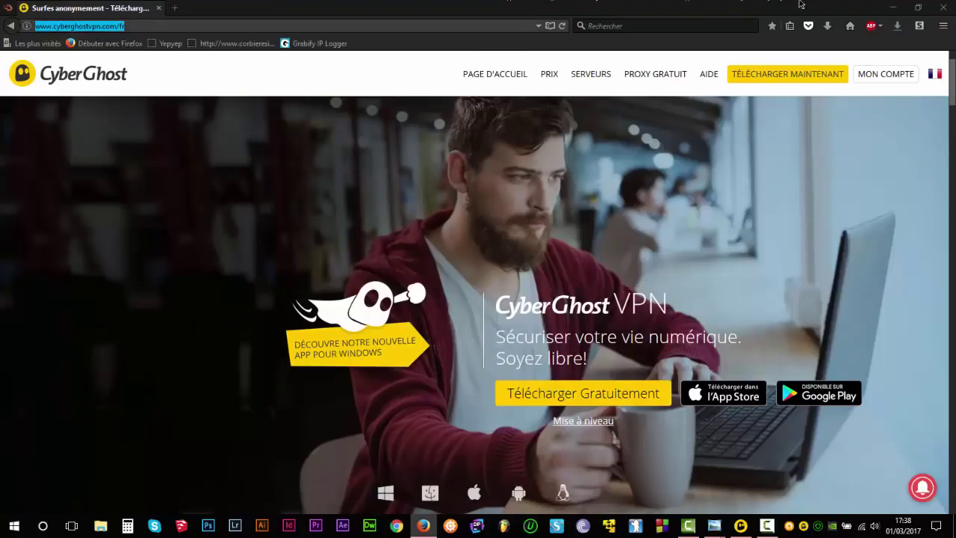
{"action": "left_click", "coordinate": [893, 7]}
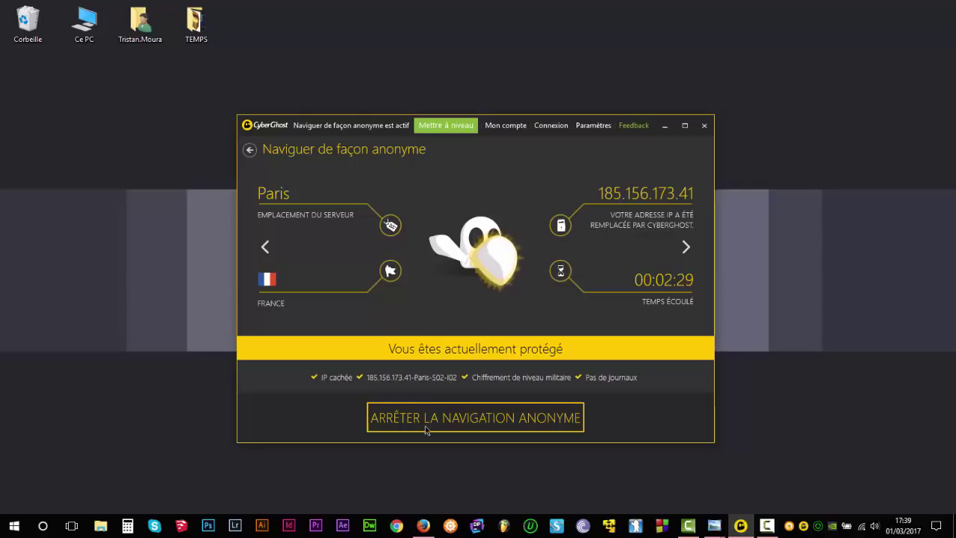
{"action": "left_click", "coordinate": [422, 525]}
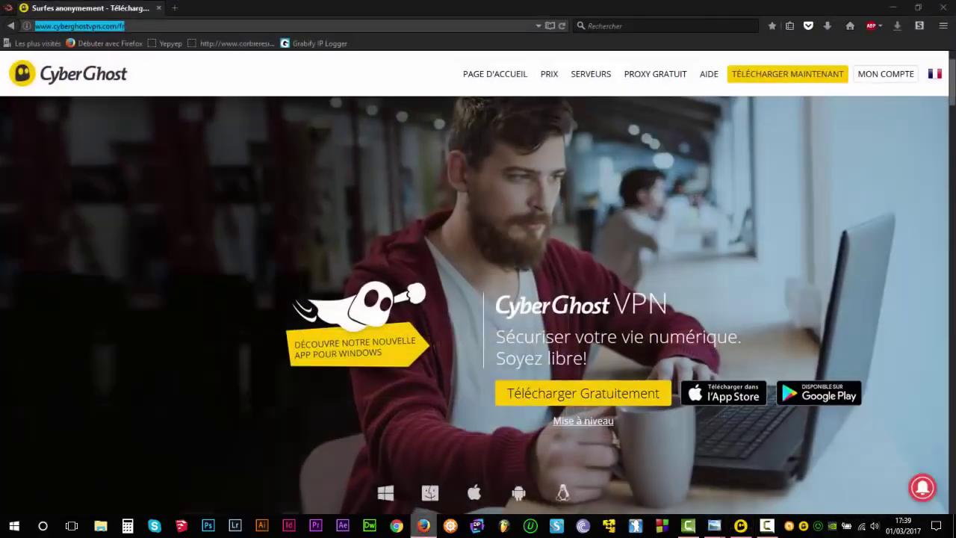
{"action": "left_click", "coordinate": [196, 25]}
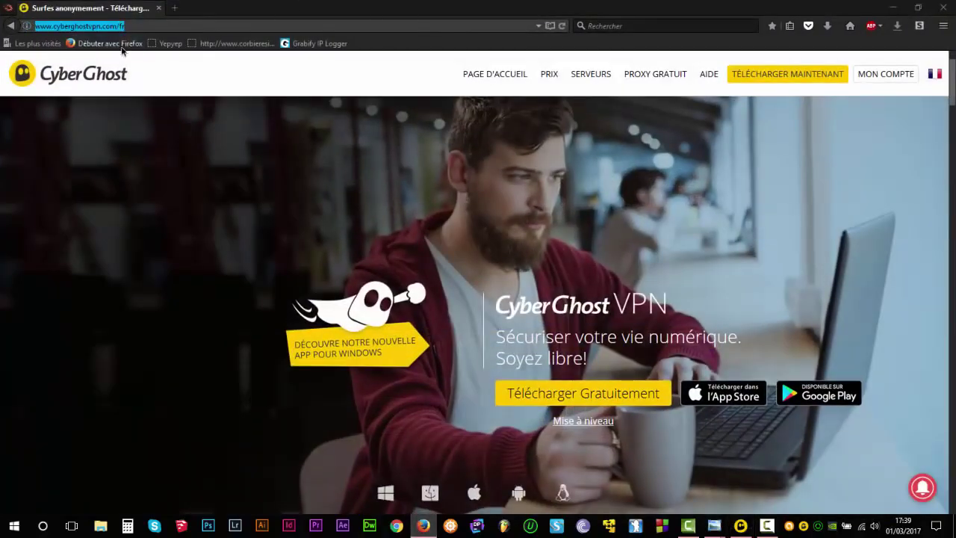
{"action": "left_click", "coordinate": [193, 27]}
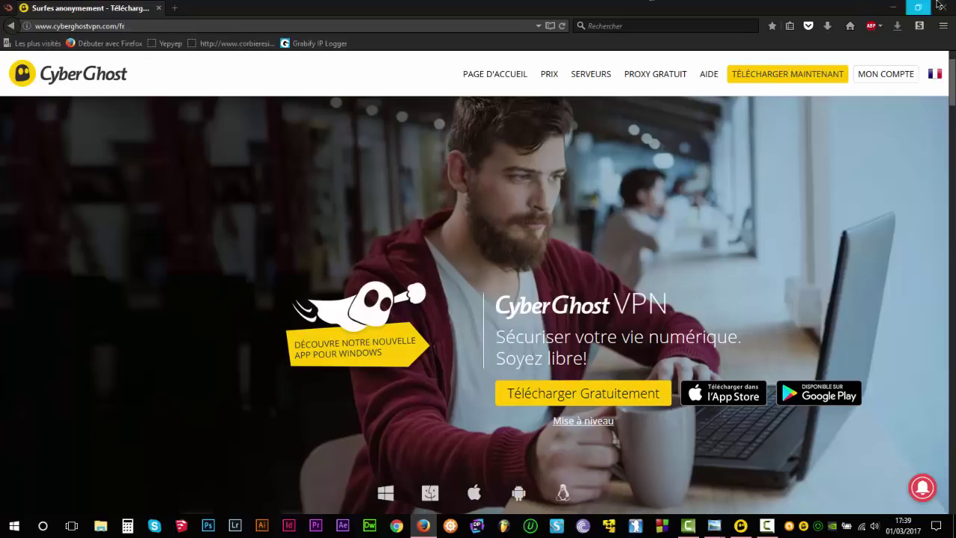
{"action": "left_click", "coordinate": [893, 7]}
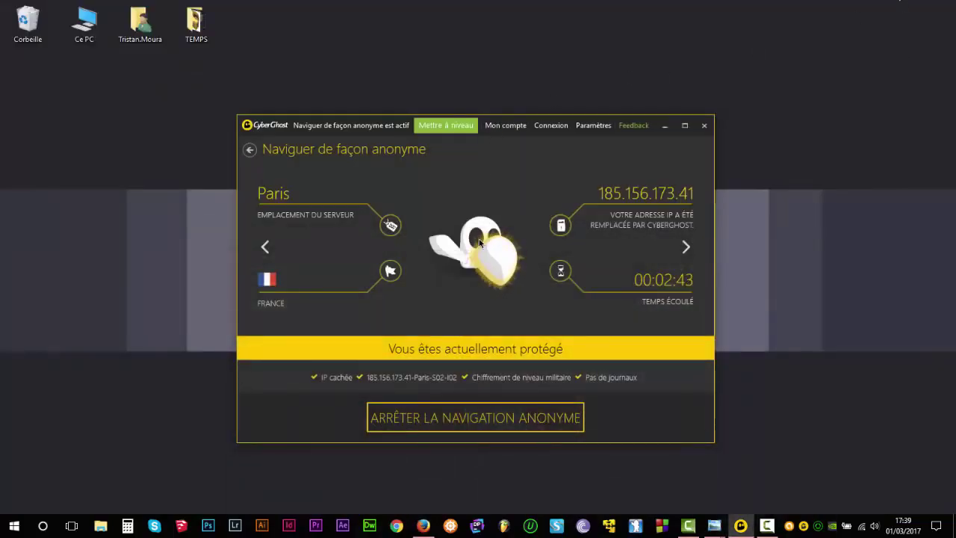